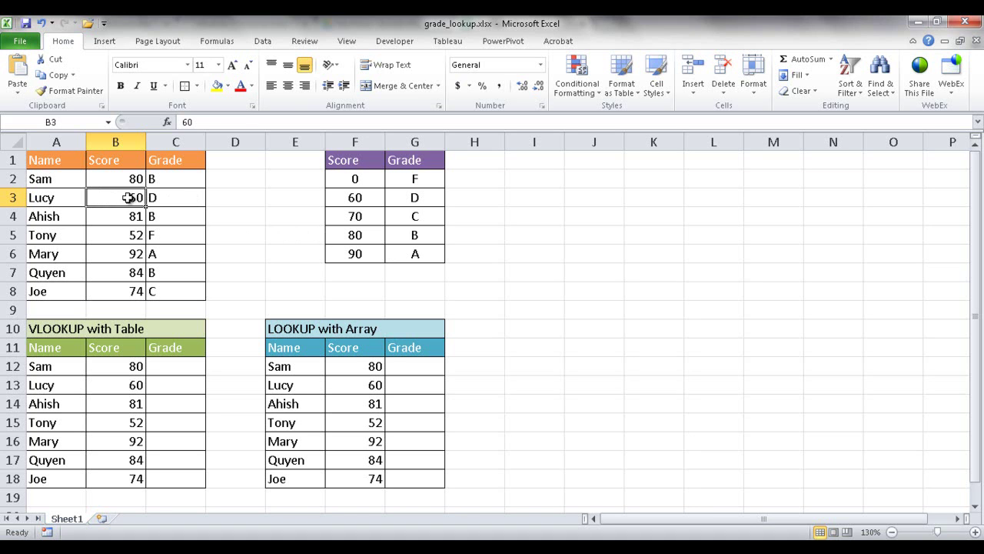
Enter 92 as the score in B3 so its grade in C3 becomes A
type("92")
key("Return")
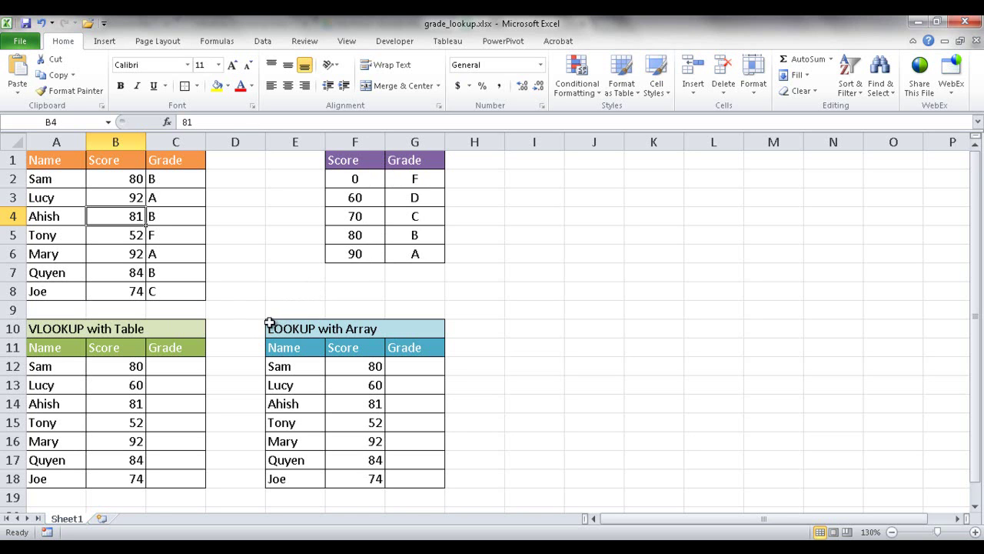
In C12, start =VLOOKUP(B12,$F$2:$G$6, using B12's score and the absolute grade table
left_click(172, 369)
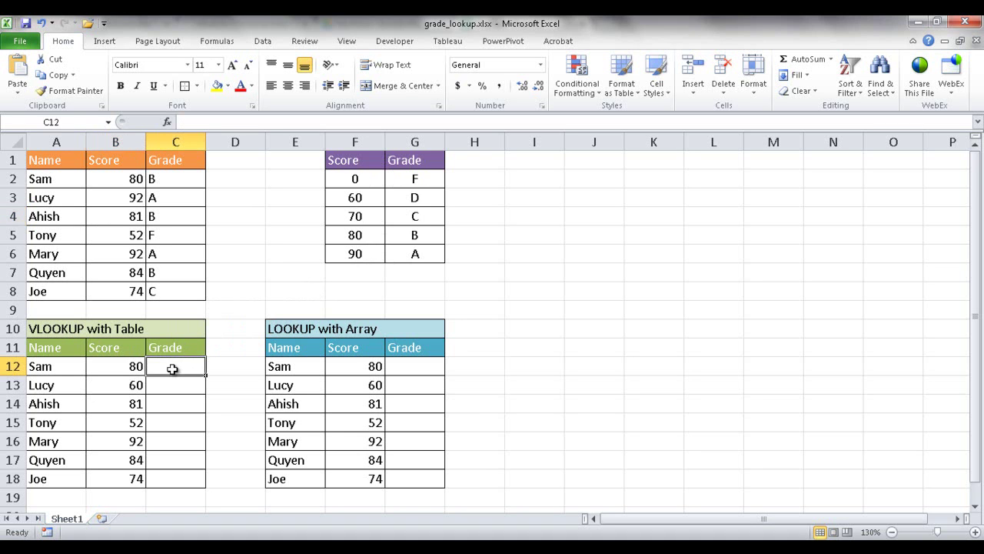
type("=")
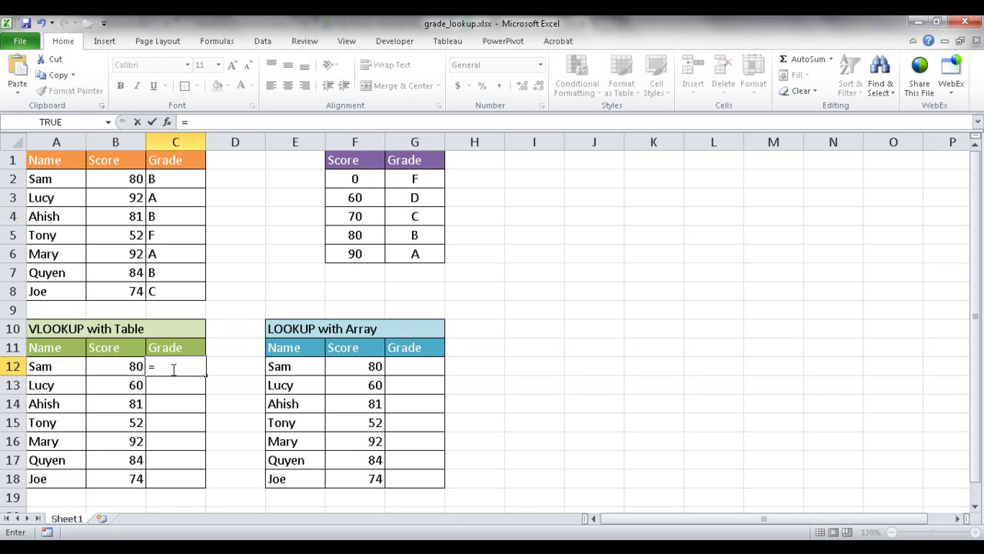
type("vl")
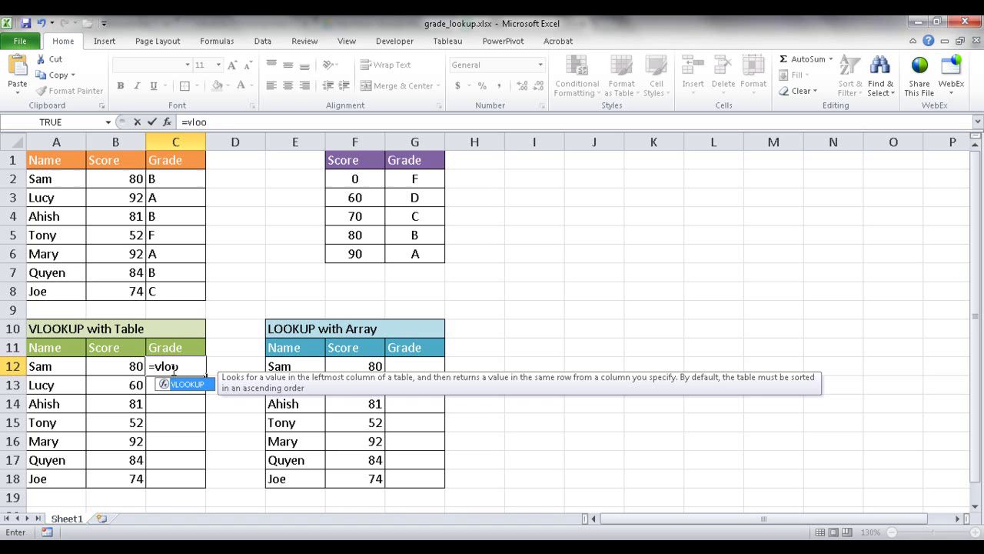
type("oo")
key("Tab")
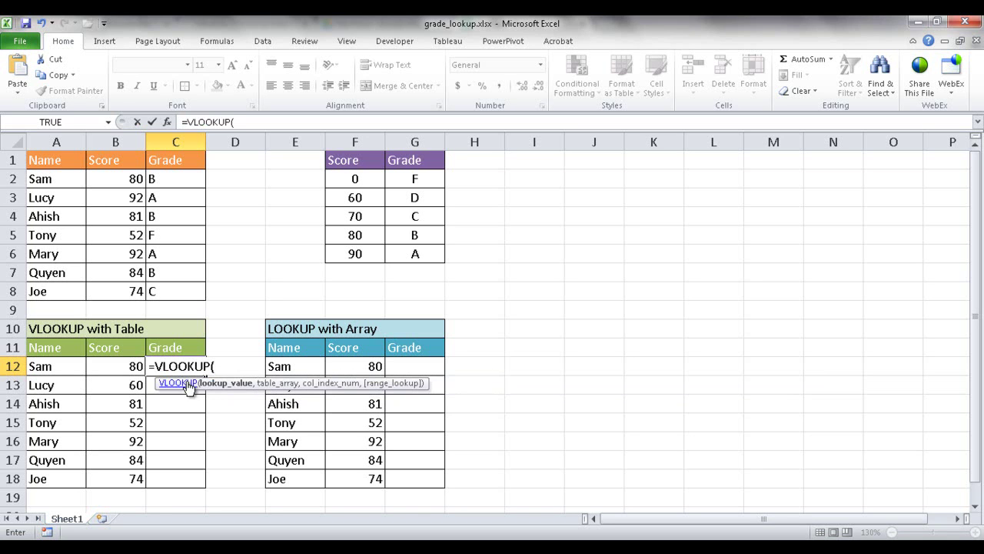
left_click(120, 367)
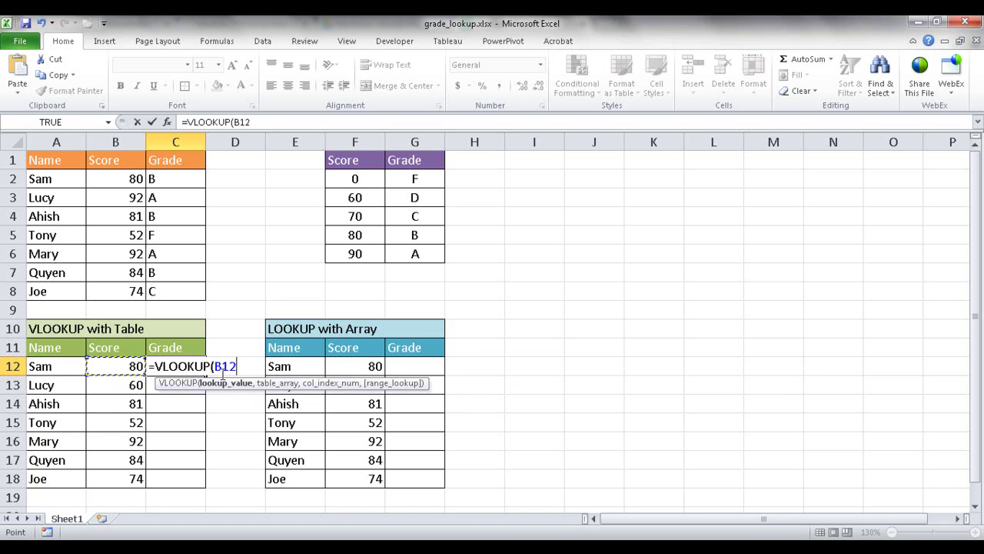
type(",")
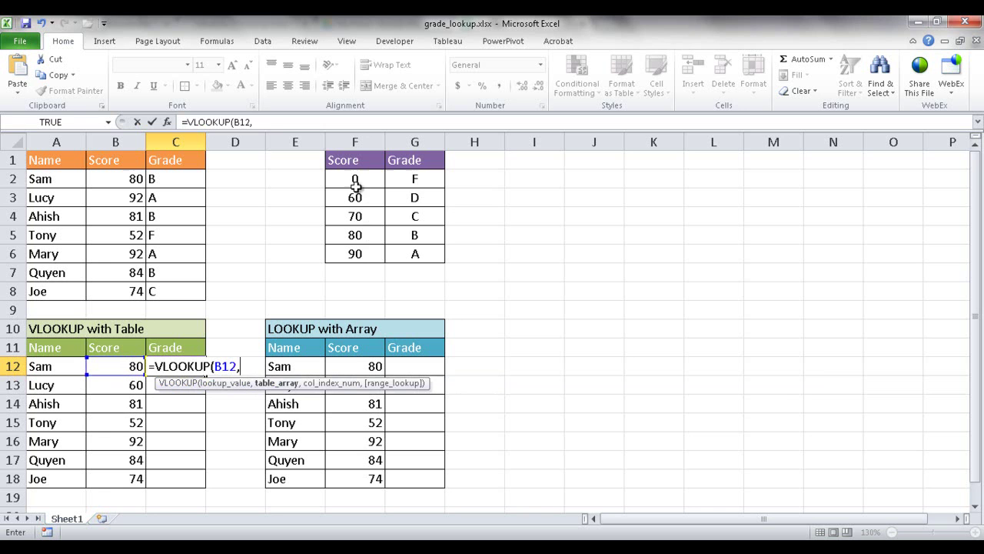
left_click_drag(356, 186, 420, 252)
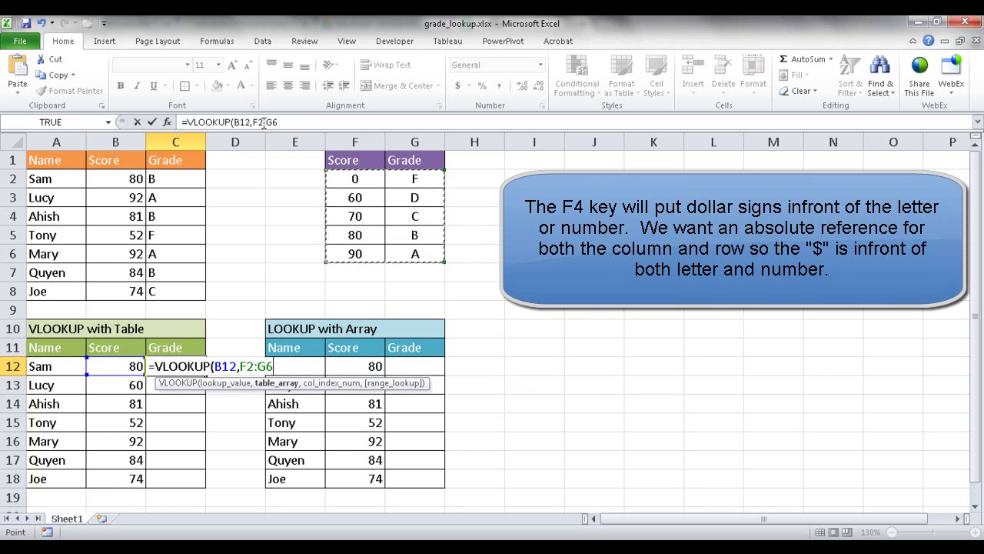
key("F4")
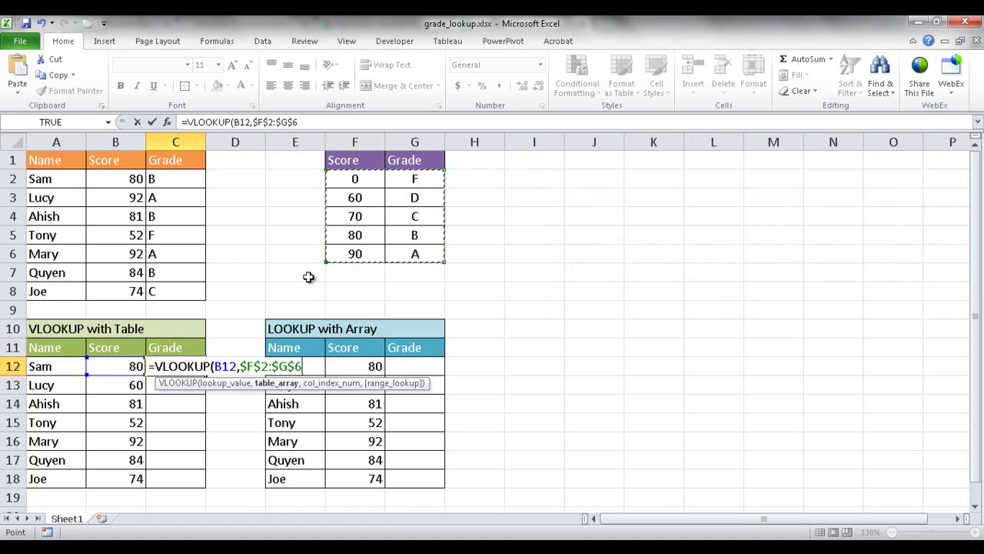
Finish C12 as =VLOOKUP(B12,$F$2:$G$6,2,TRUE), returning grade B for the score 80
type(",")
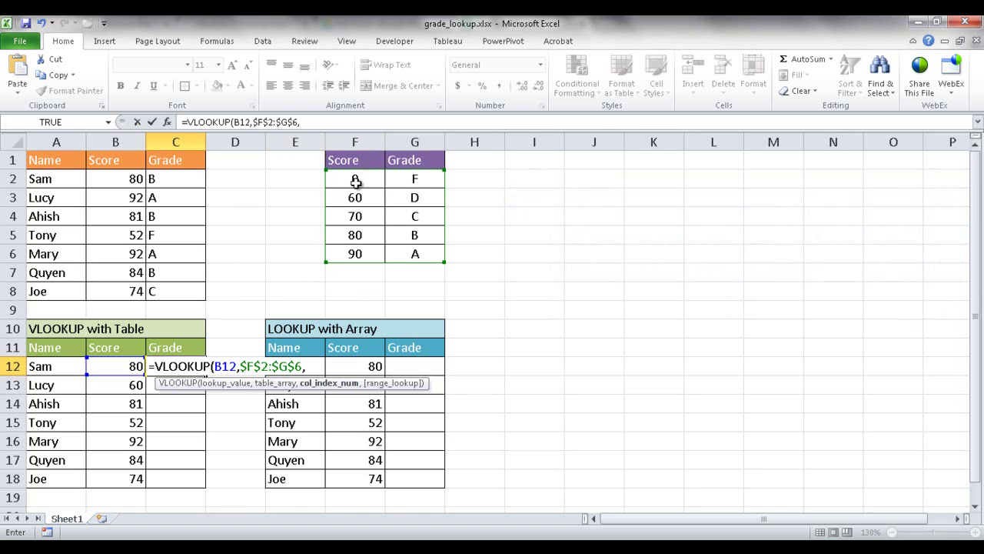
left_click(329, 121)
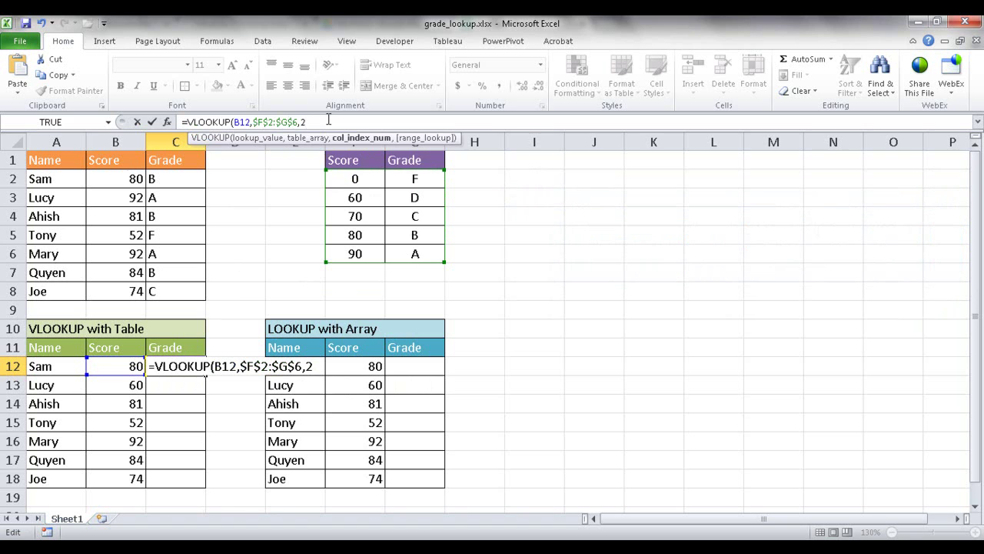
type(",")
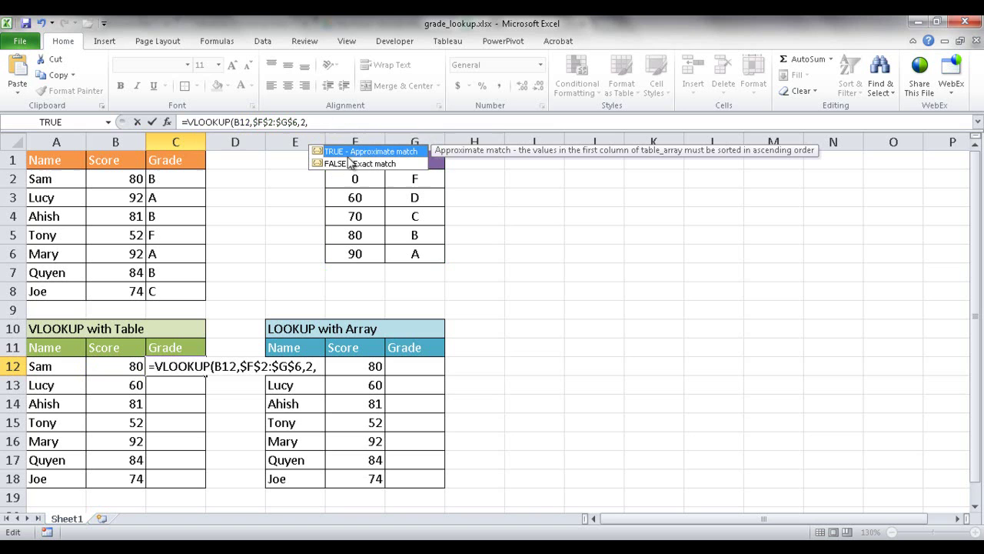
left_click(344, 123)
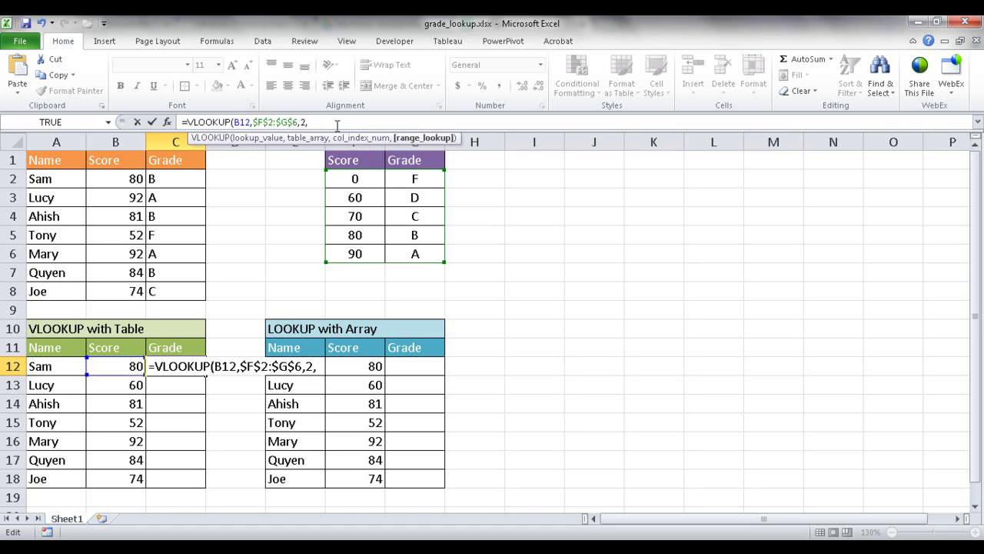
key("BackSpace")
type(",")
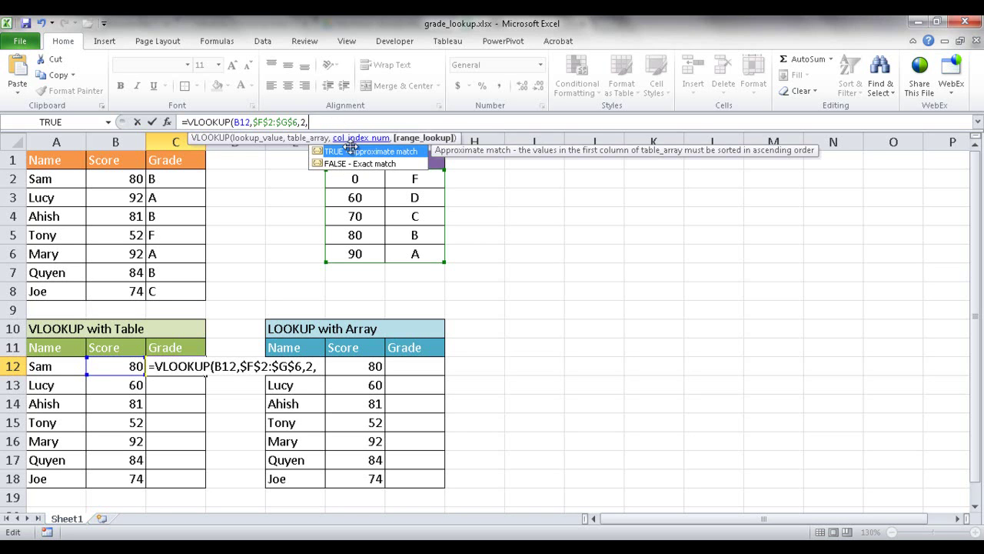
double_click(353, 151)
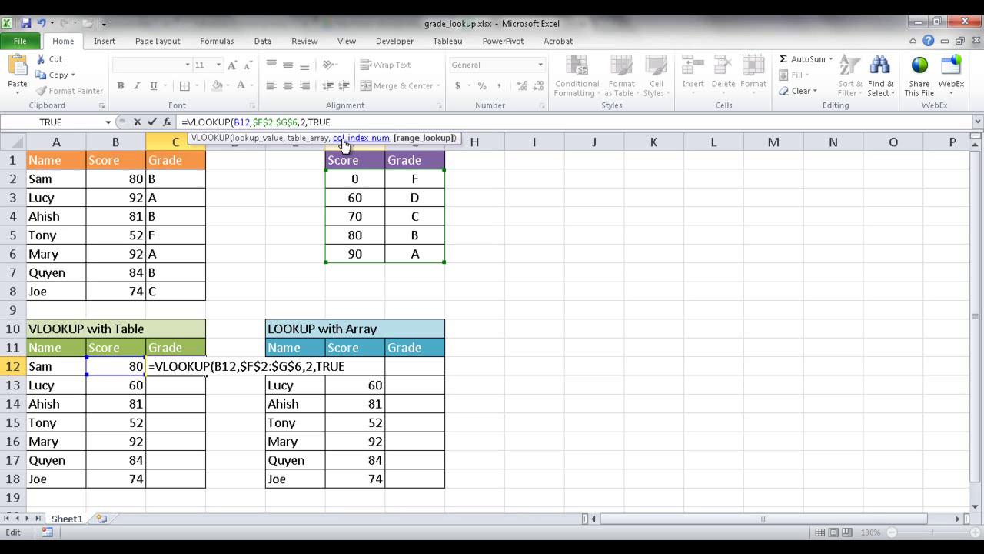
left_click(333, 121)
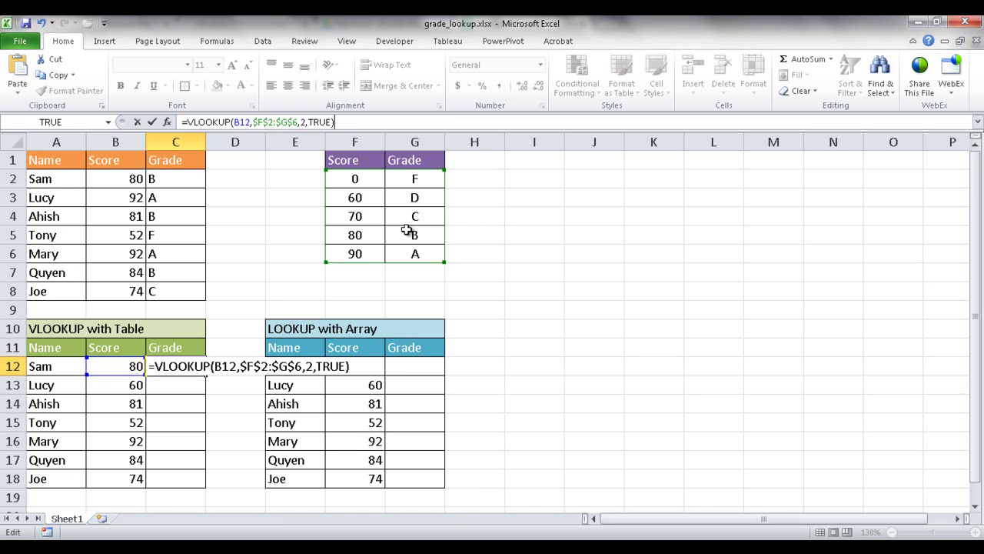
key("Return")
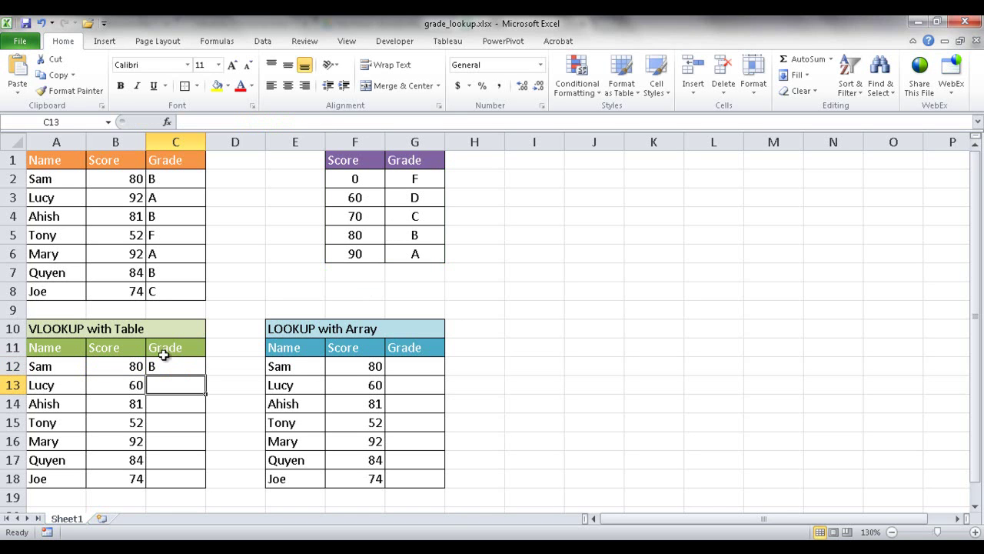
Fill C12's VLOOKUP formula down to C18, giving grades B, D, B, F, A, B, C
left_click(171, 369)
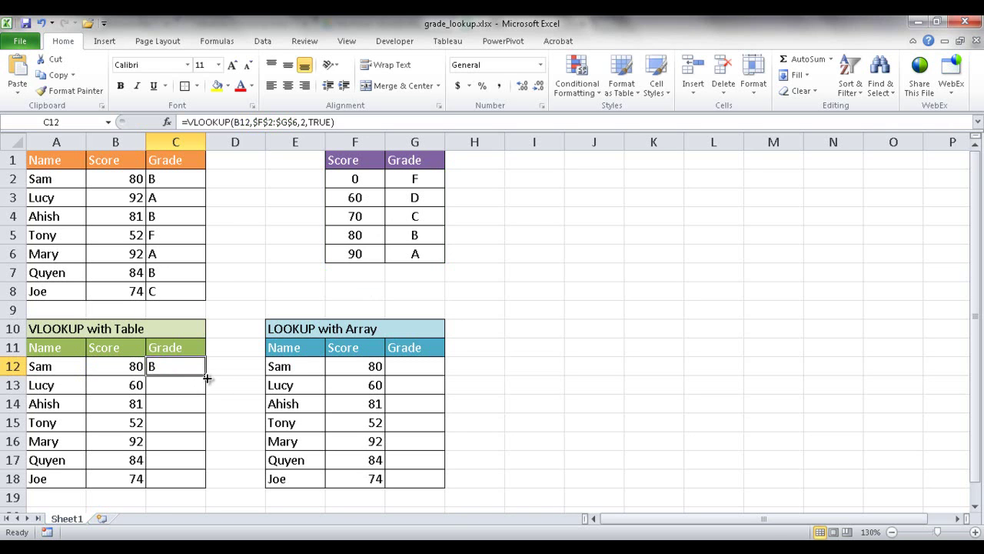
double_click(207, 377)
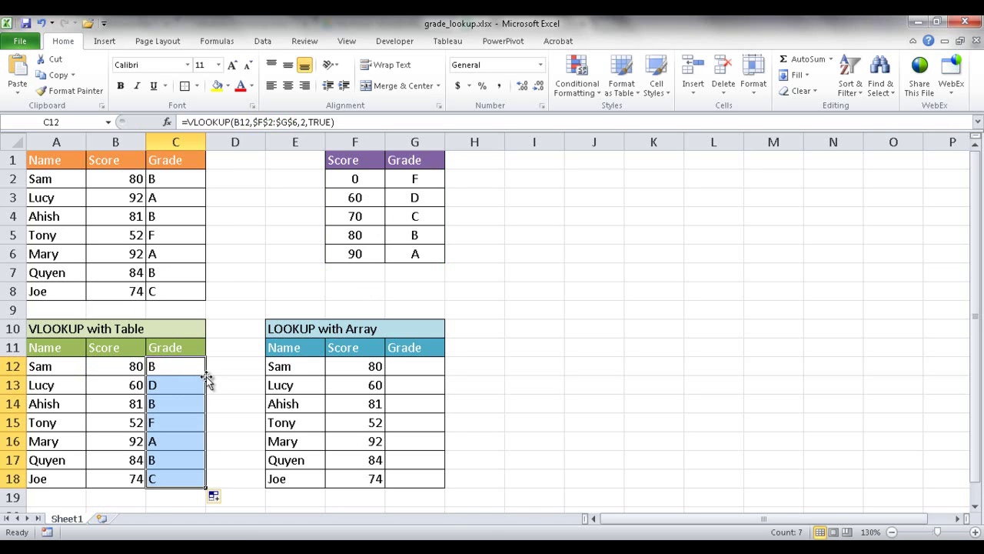
left_click(167, 476)
left_click(125, 476)
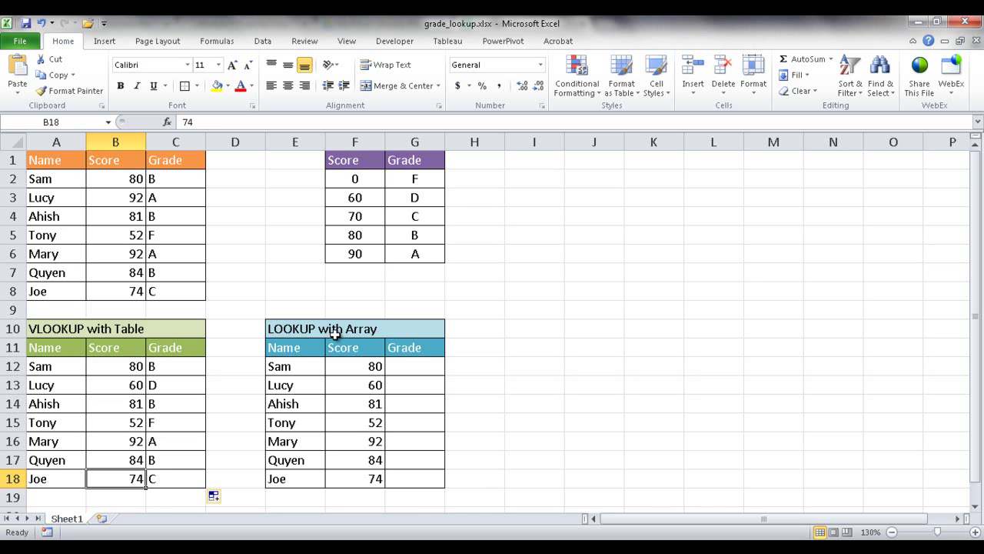
In G12, begin =LOOKUP(F12,{0,60,70,80,90}, with Sam's score as the lookup value
left_click(420, 368)
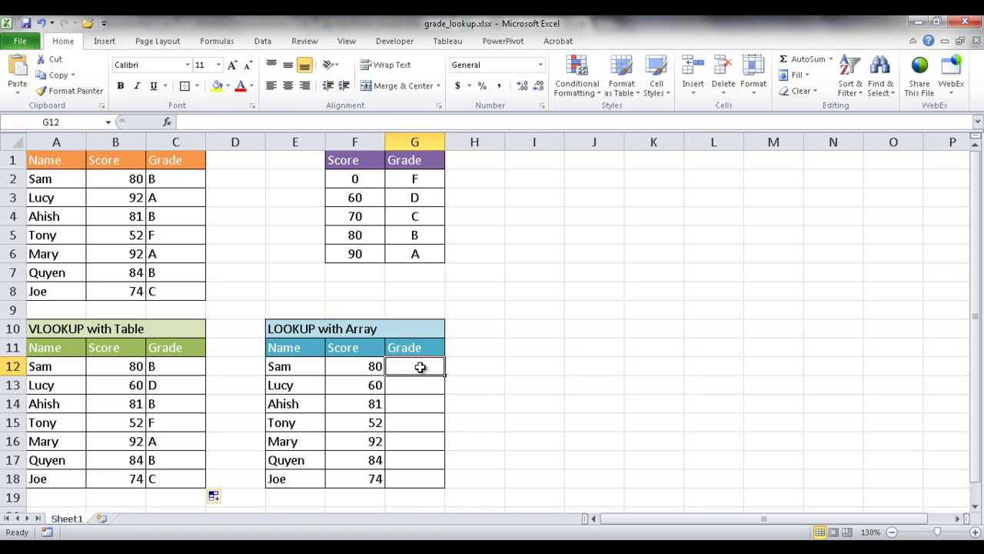
type("=loo")
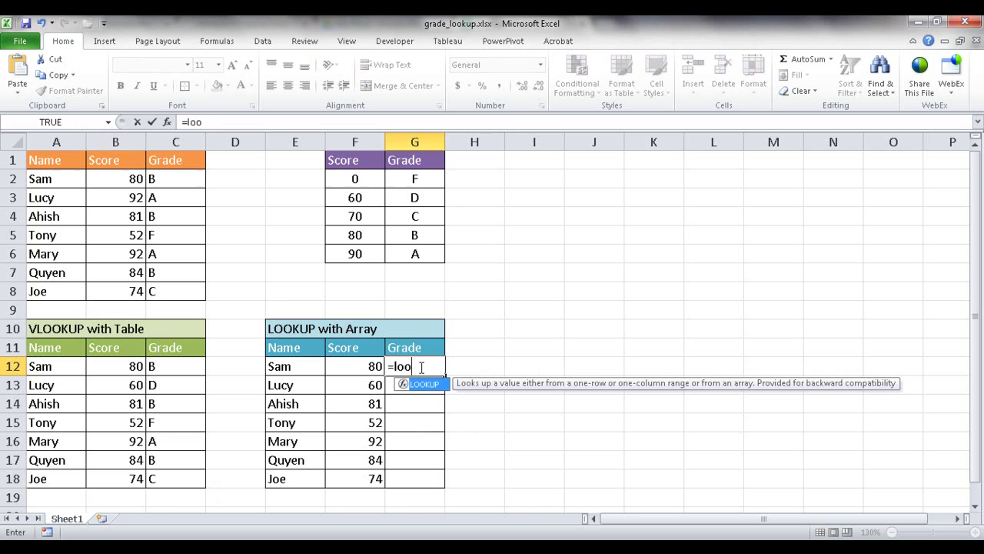
key("Tab")
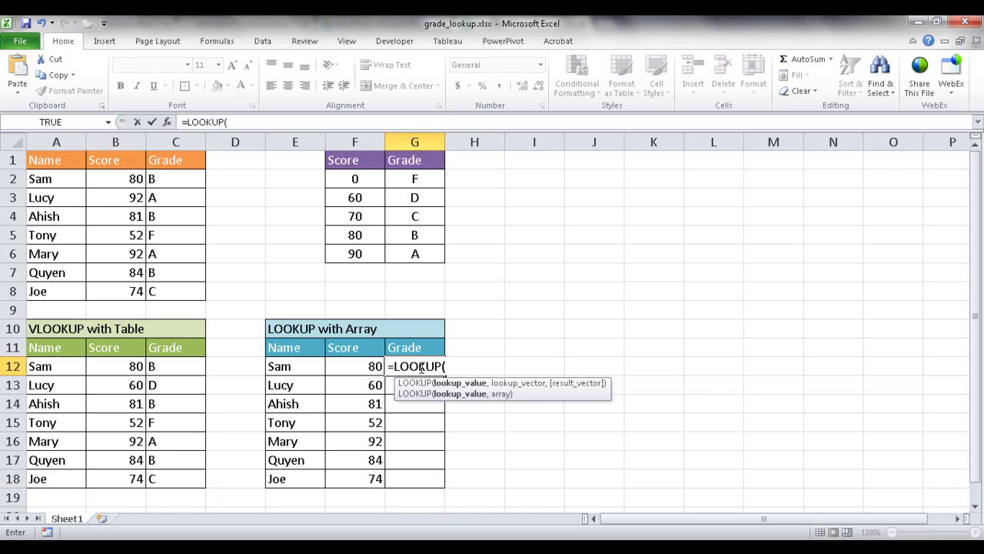
left_click(364, 370)
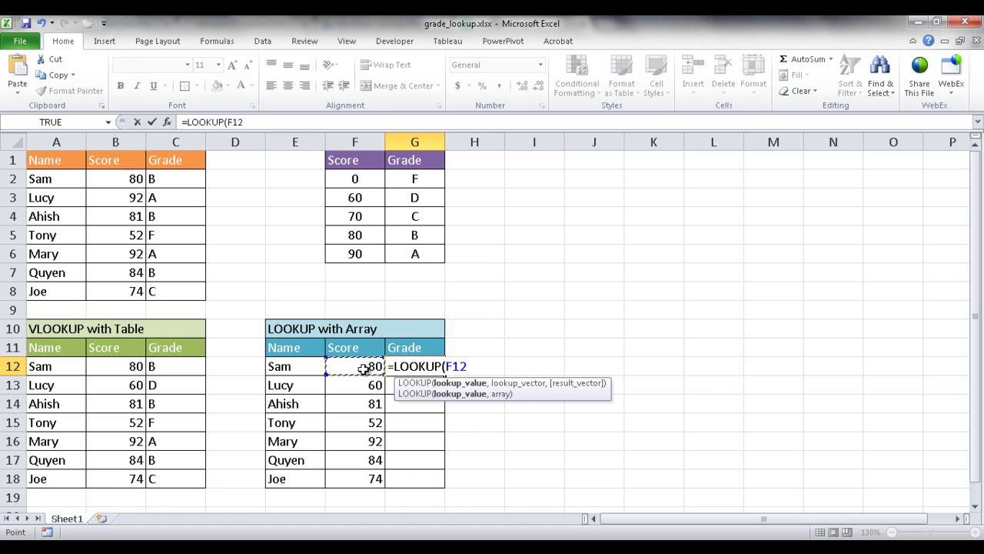
type(",")
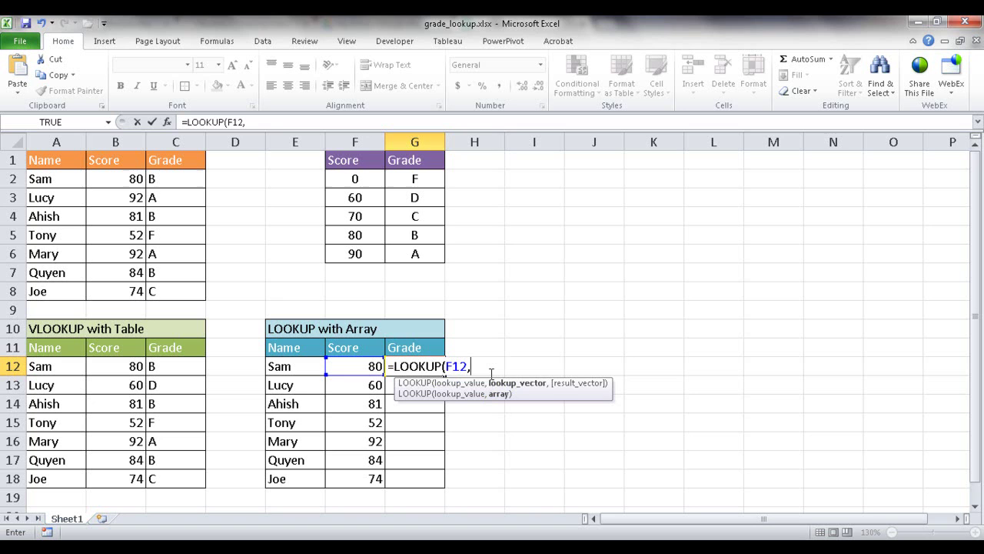
type("{0,60,")
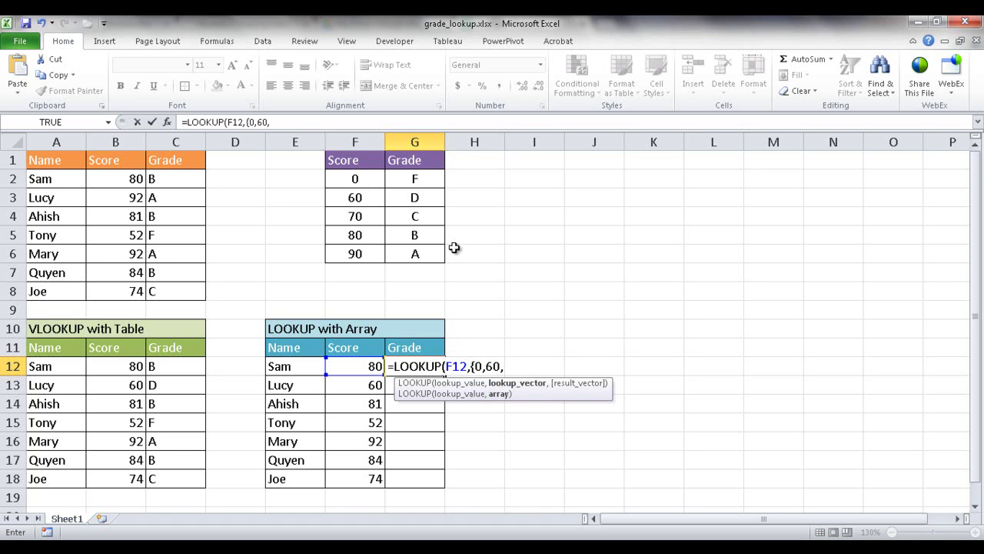
type("70,80,90}")
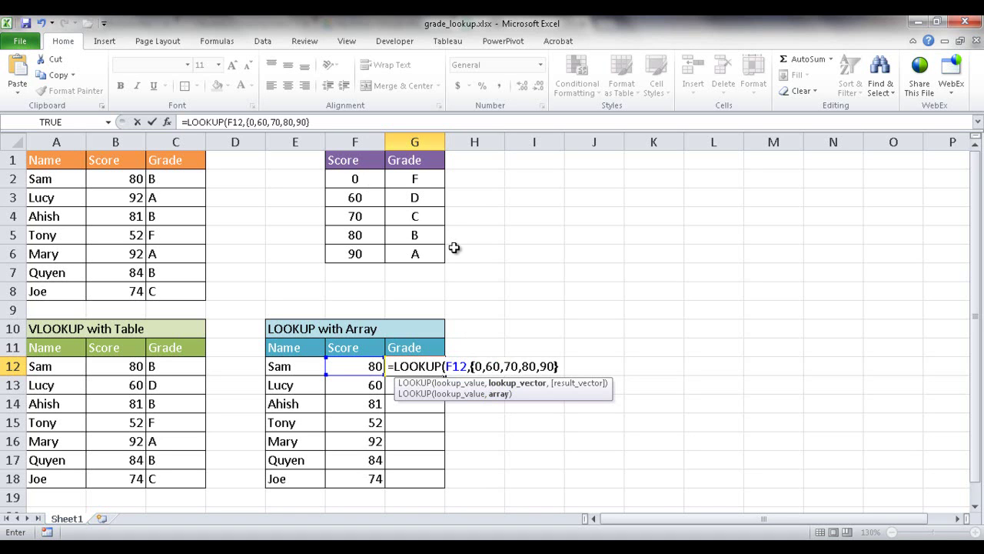
type(",")
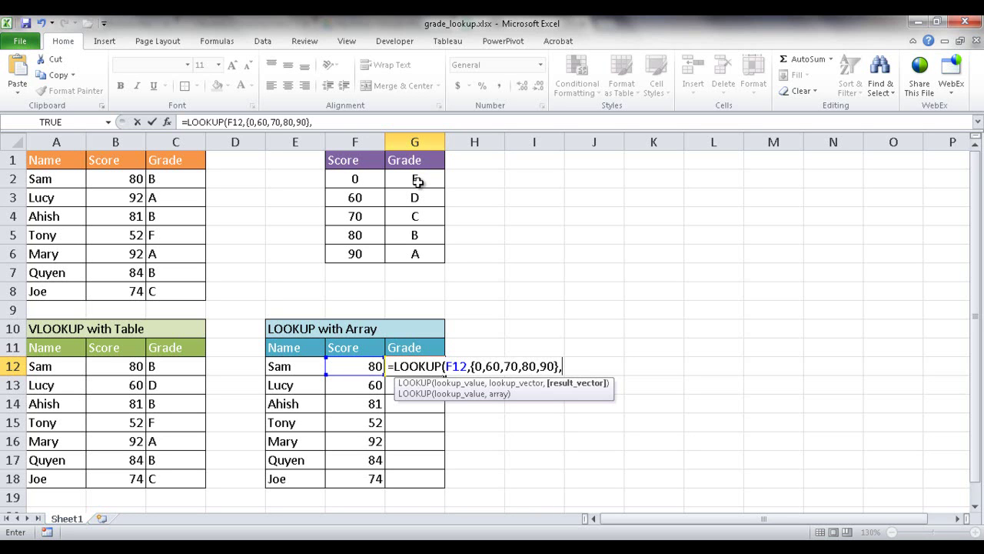
Complete G12 with the result array {"F","D","C","B","A"} so Sam's grade shows B
type("{\"F\",\"D\",\"C")
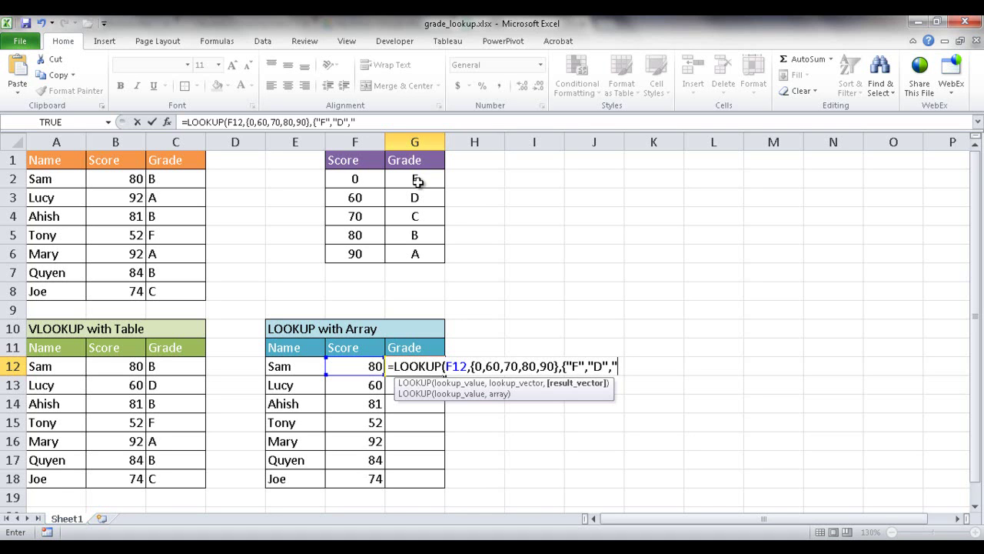
type("\",\"B\",\"A\"}")
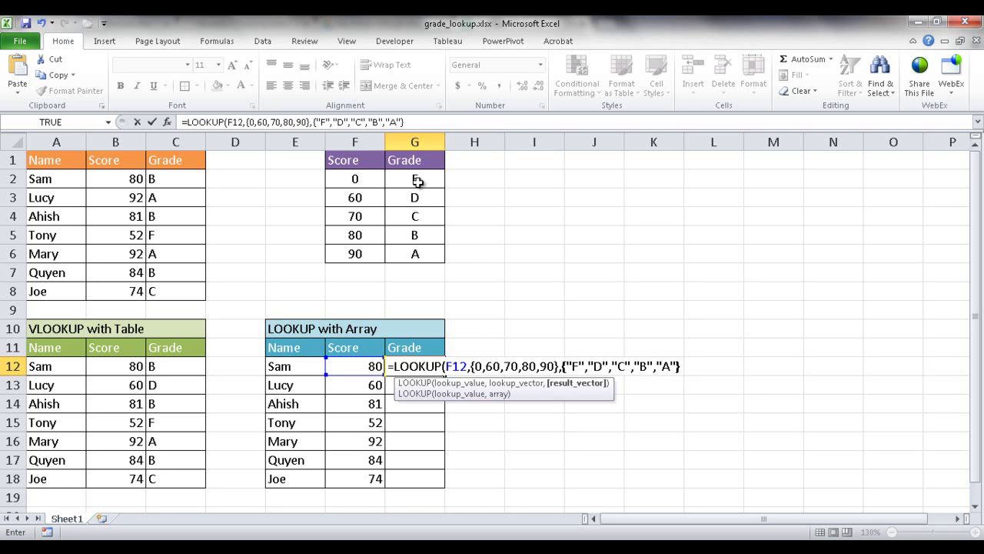
type(")")
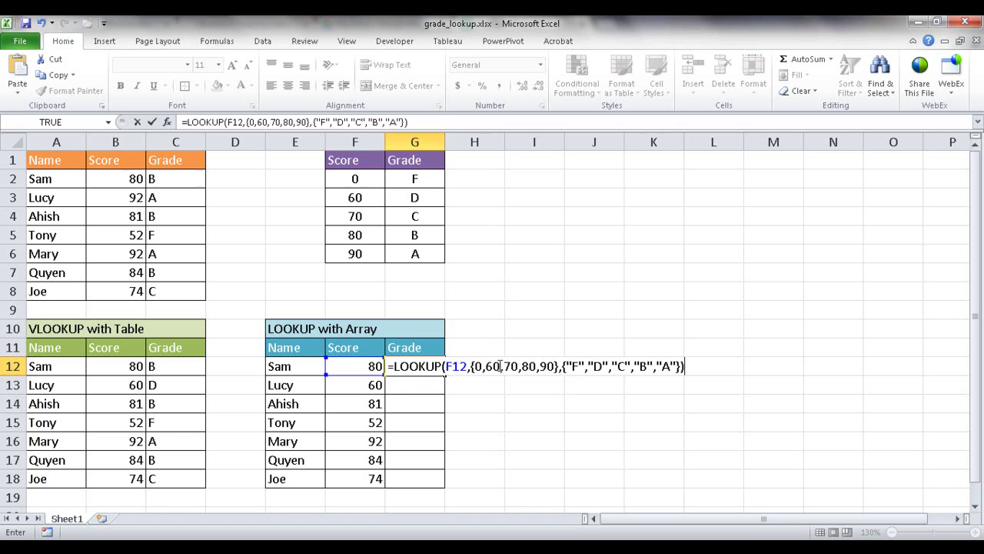
key("Return")
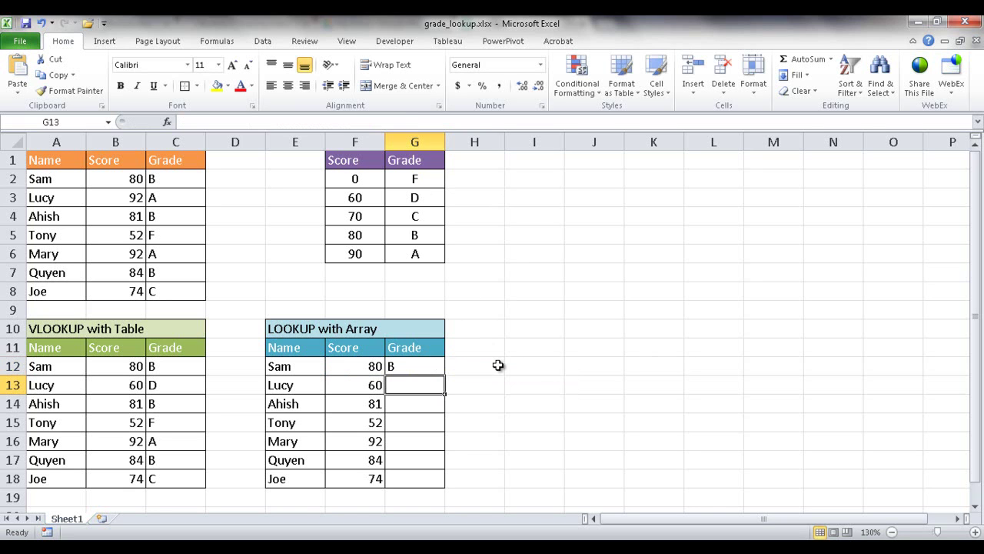
Fill G12's LOOKUP formula down through G18 for all students
left_click(407, 367)
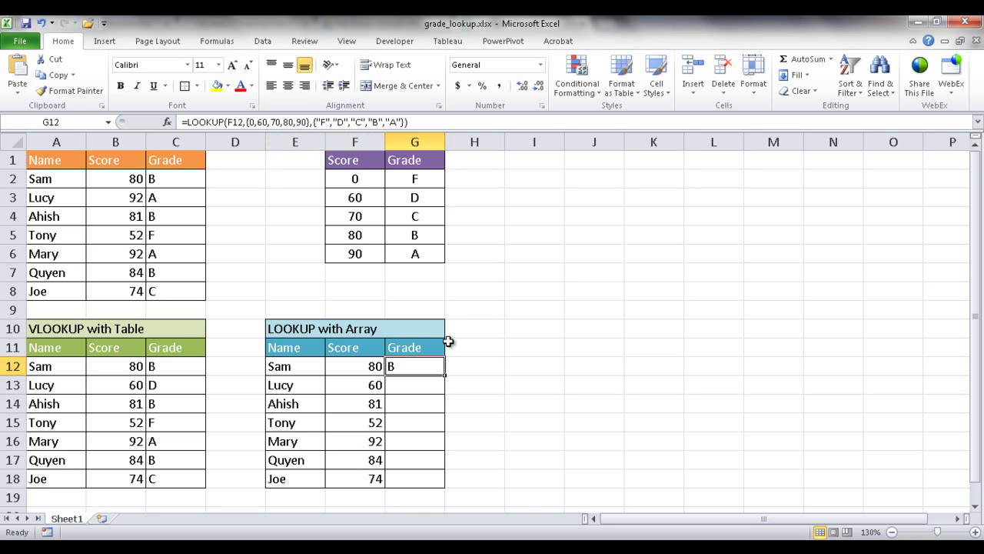
left_click_drag(446, 376, 446, 376)
double_click(446, 376)
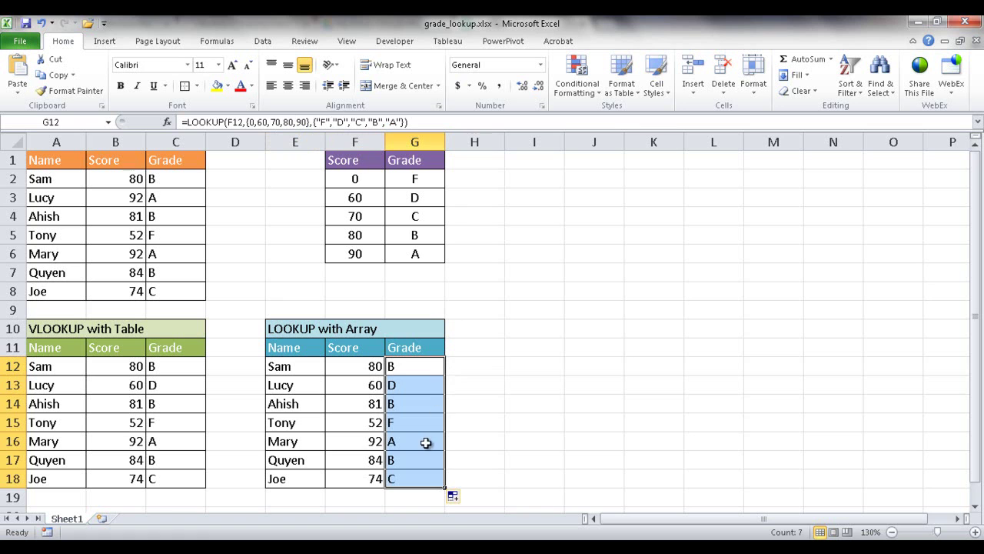
Compare the LOOKUP grades with the VLOOKUP formulas, scores and the grade key thresholds
left_click(424, 444)
left_click(416, 478)
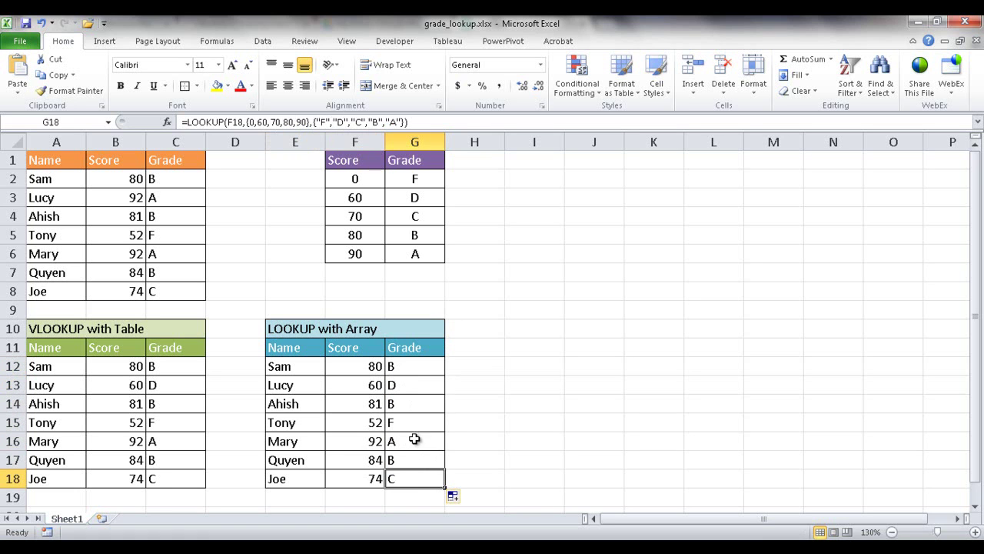
left_click(130, 422)
left_click(381, 234)
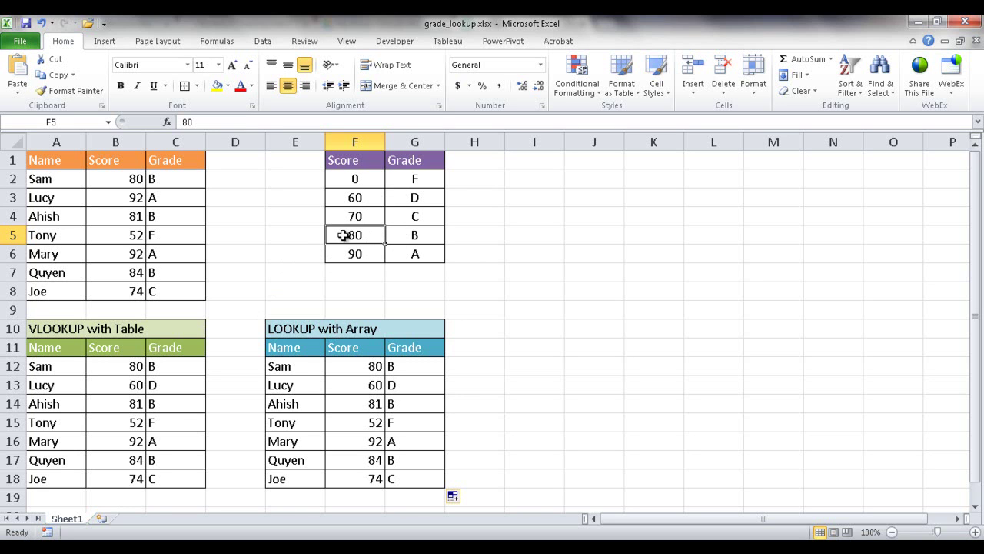
left_click(168, 391)
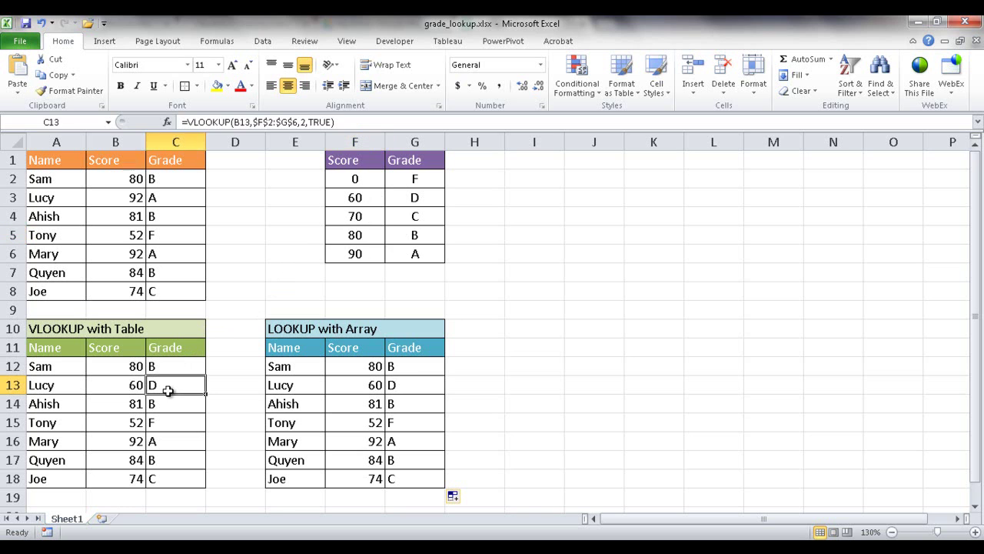
left_click(412, 378)
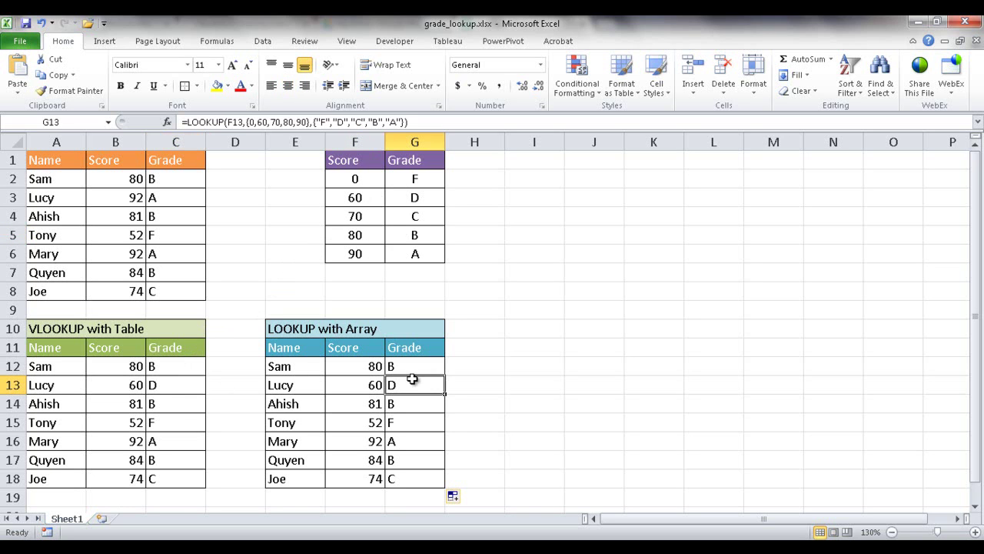